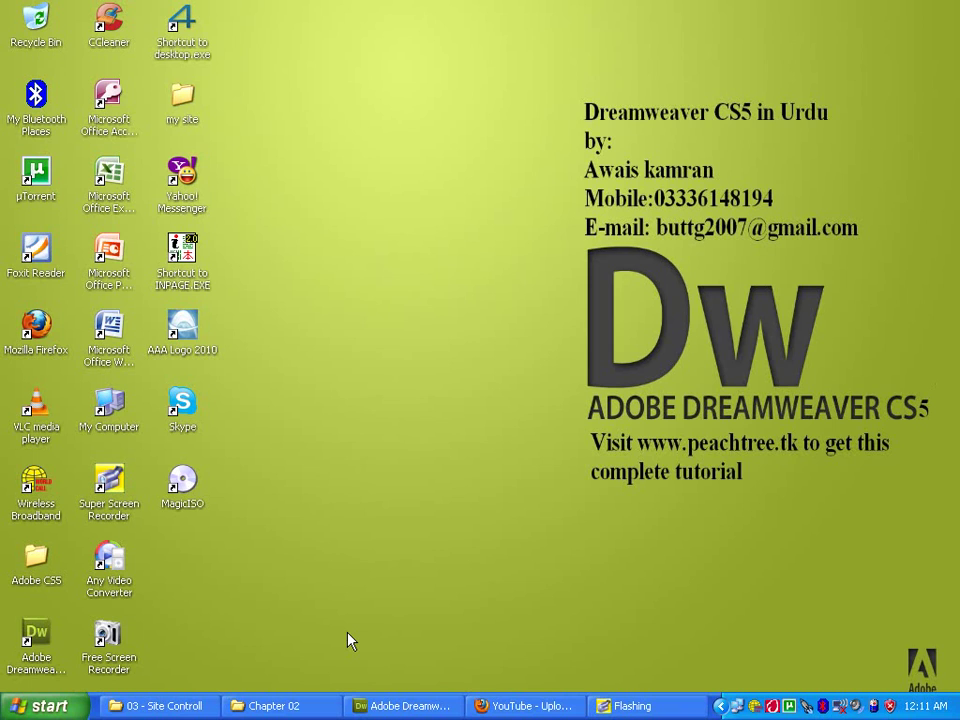
Switch to Dreamweaver and open the setup of the existing Shape Your body site for editing.
click(379, 708)
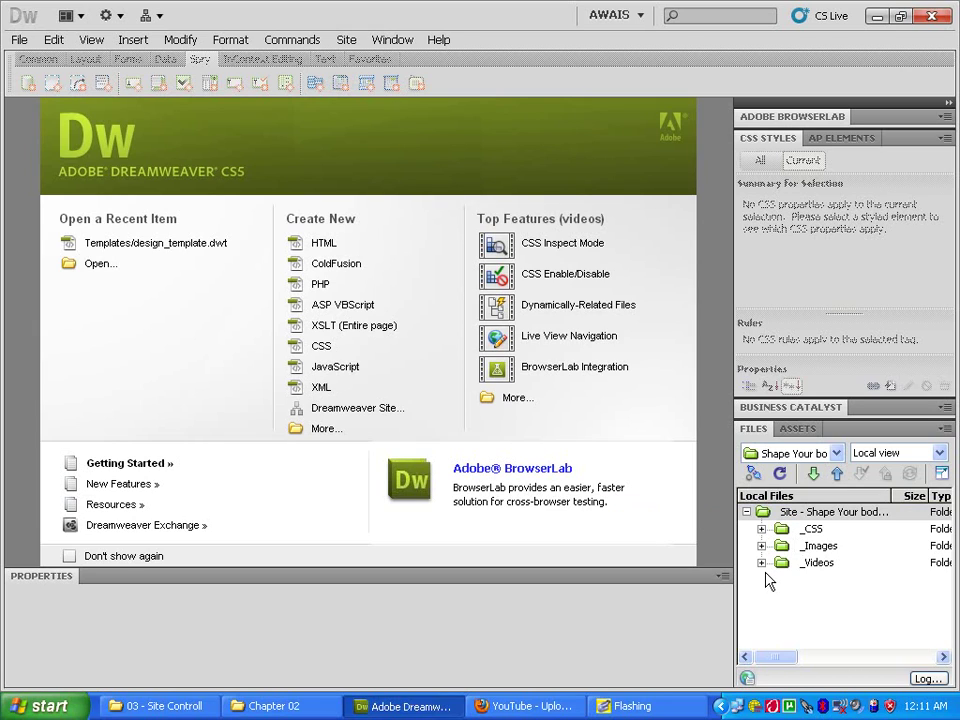
click(345, 40)
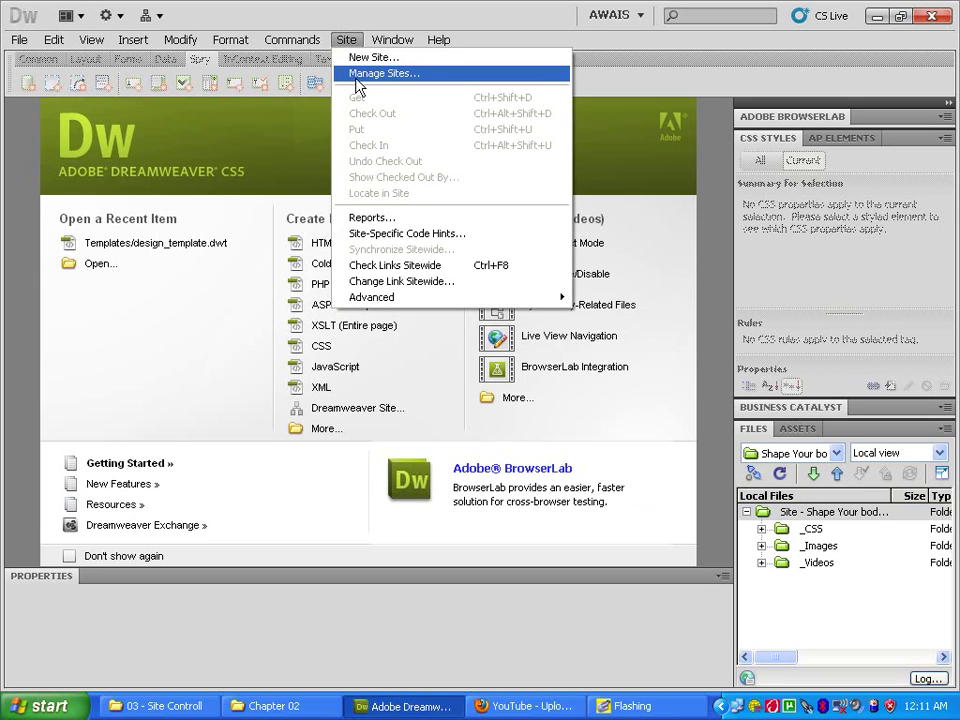
click(836, 455)
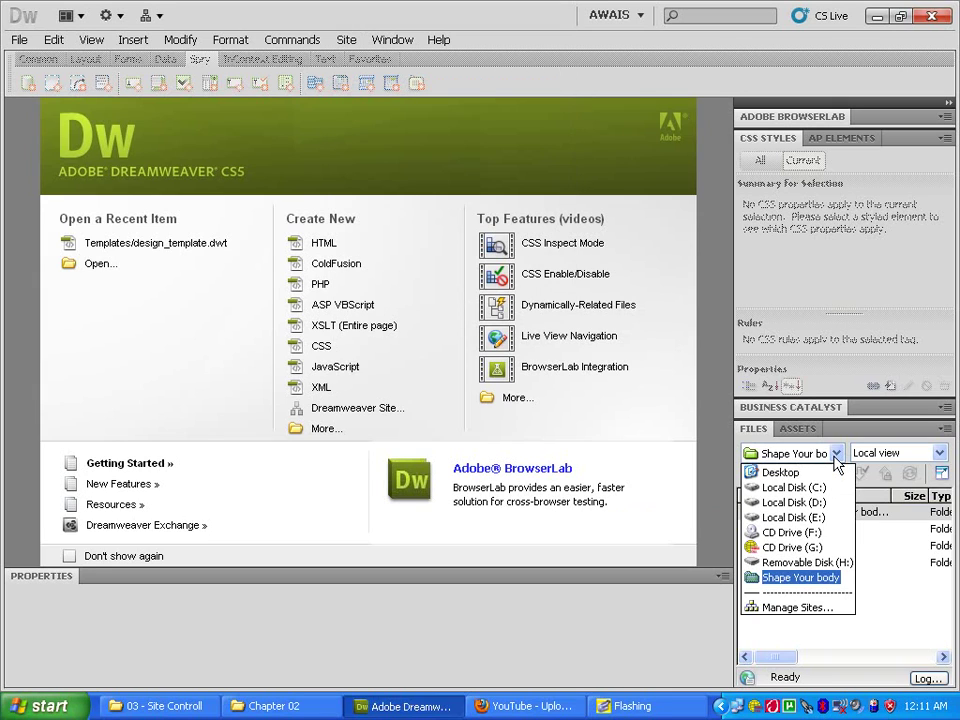
click(779, 612)
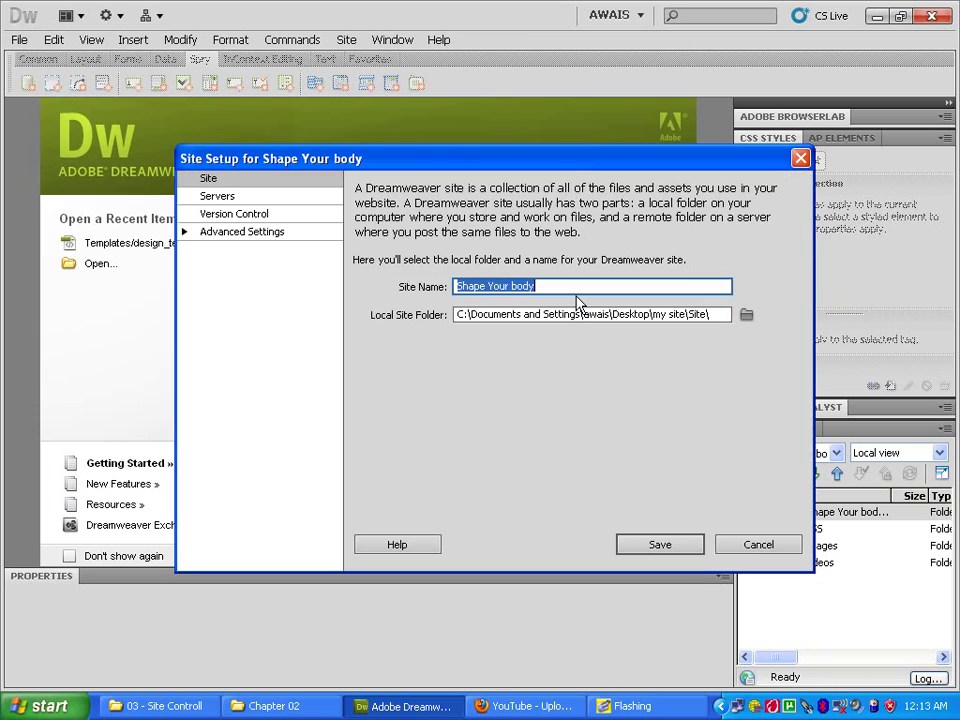
click(558, 300)
click(551, 285)
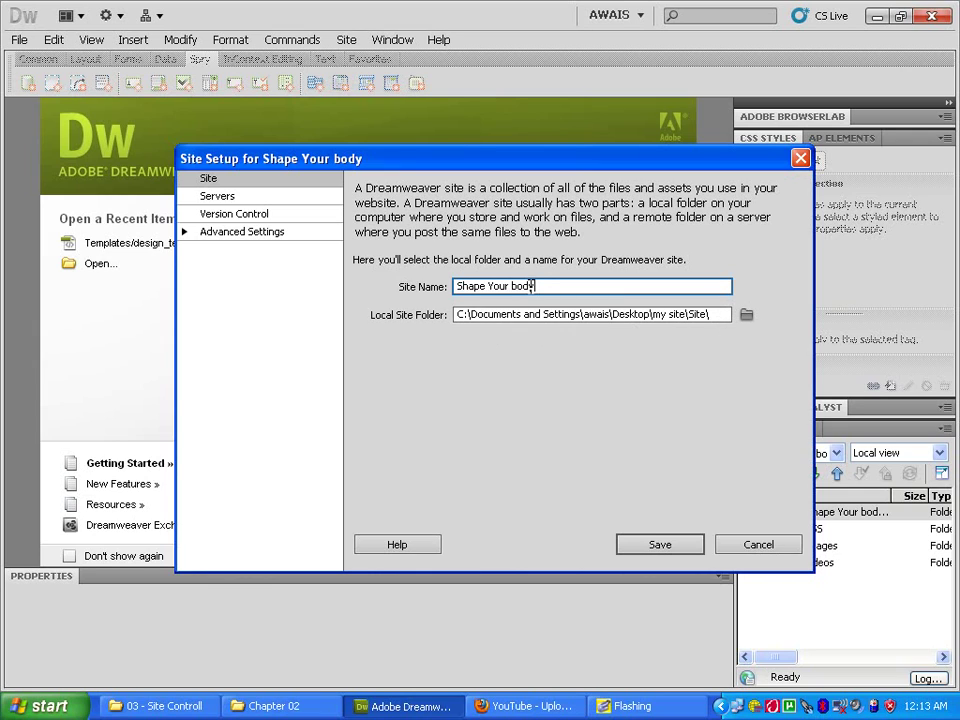
click(185, 235)
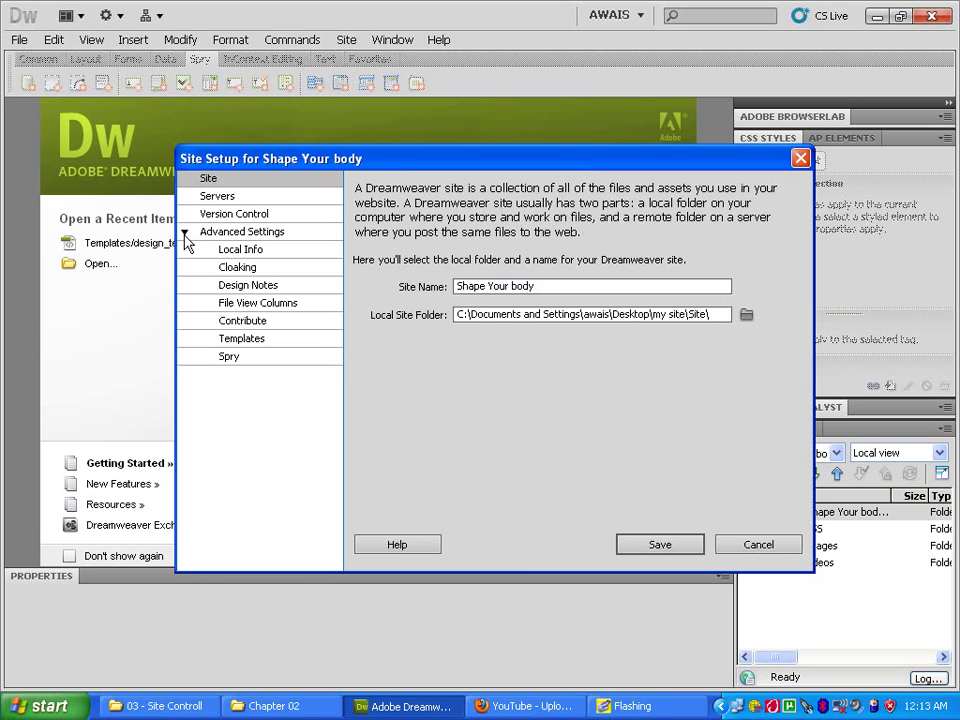
click(206, 231)
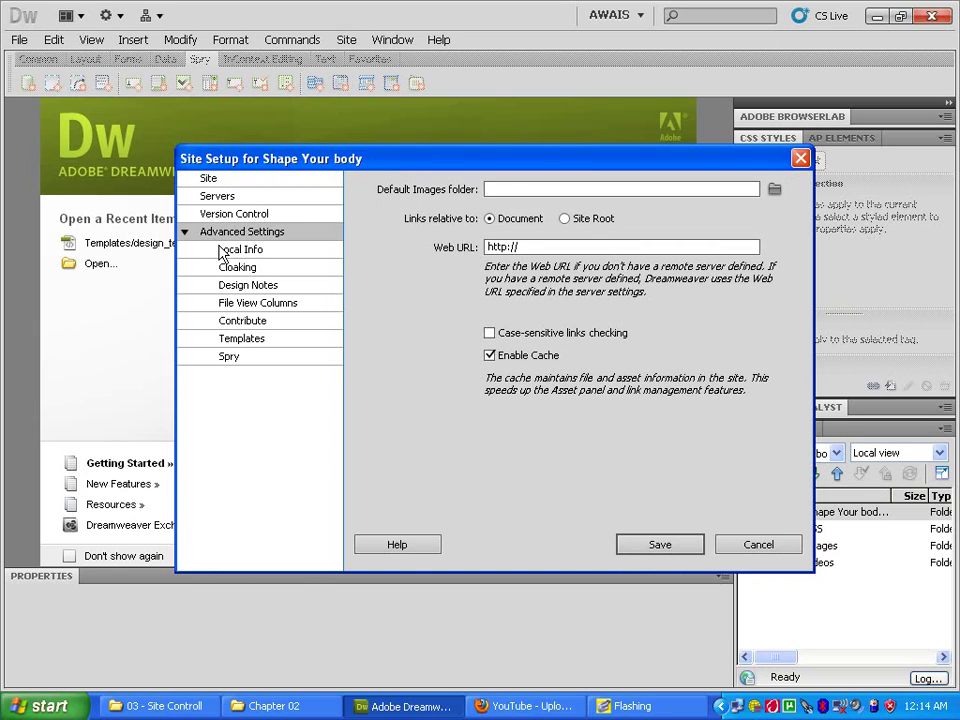
click(222, 252)
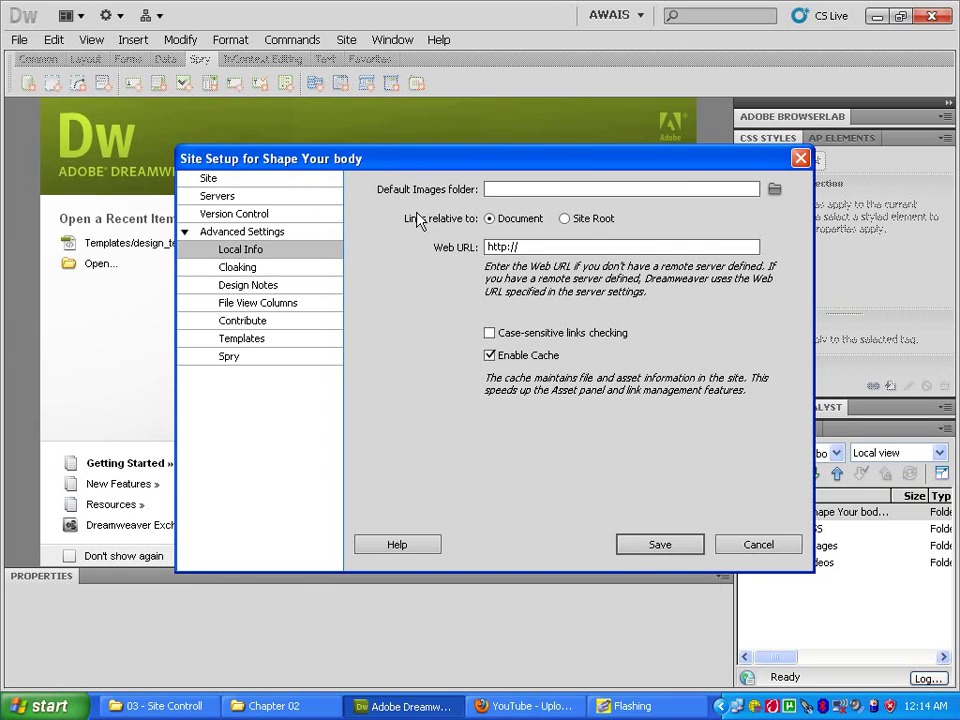
click(520, 246)
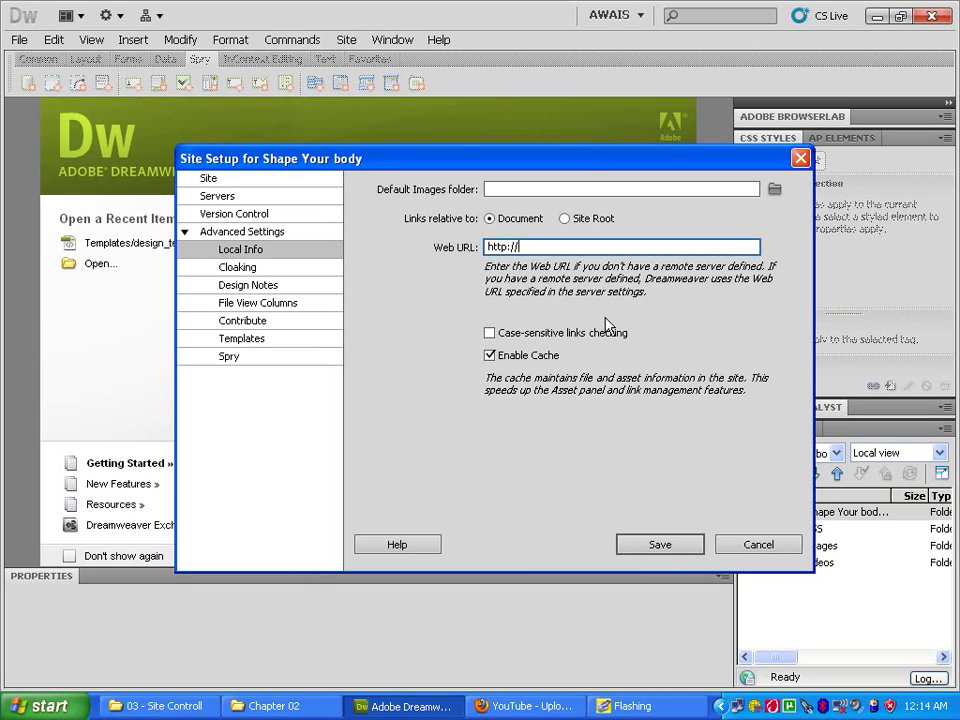
text(www.shapeyourbody.com)
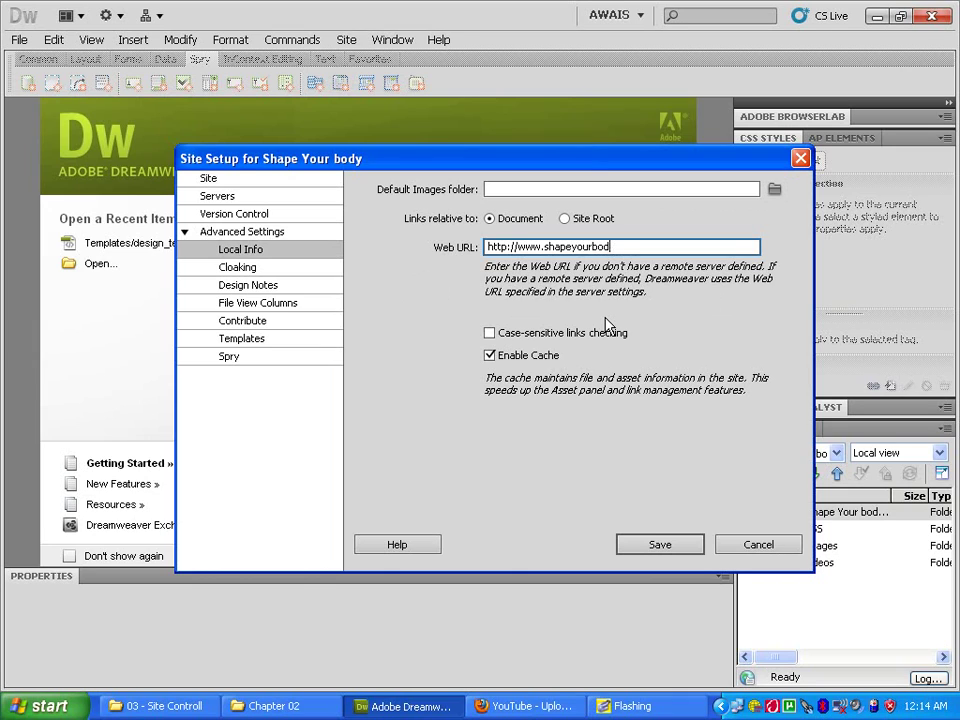
Set the default images folder to the _Images folder inside the local site folder.
click(627, 185)
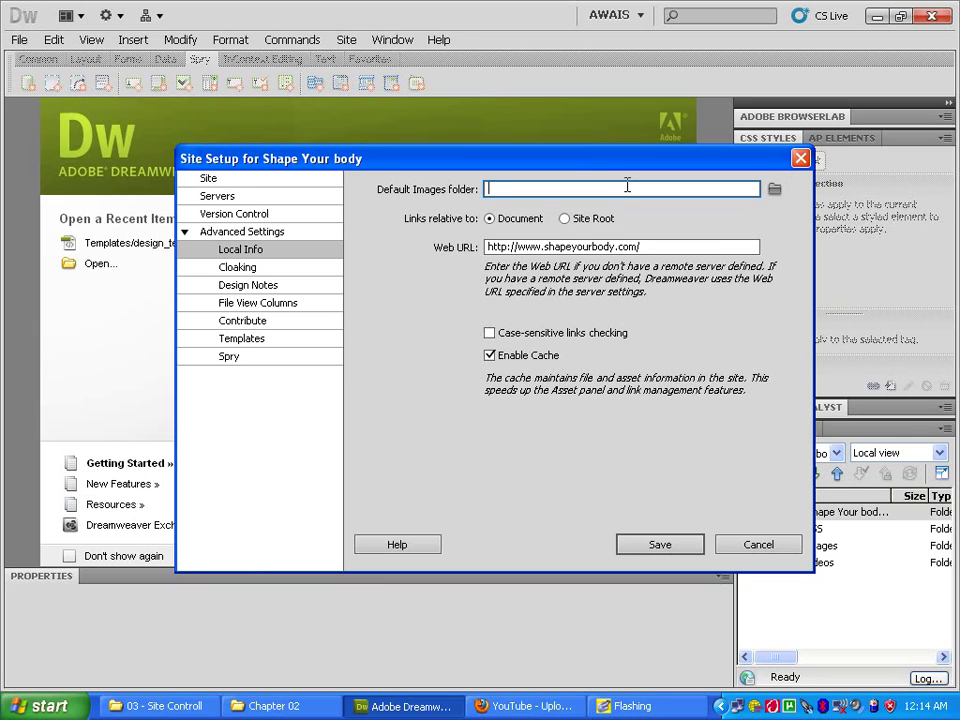
click(775, 190)
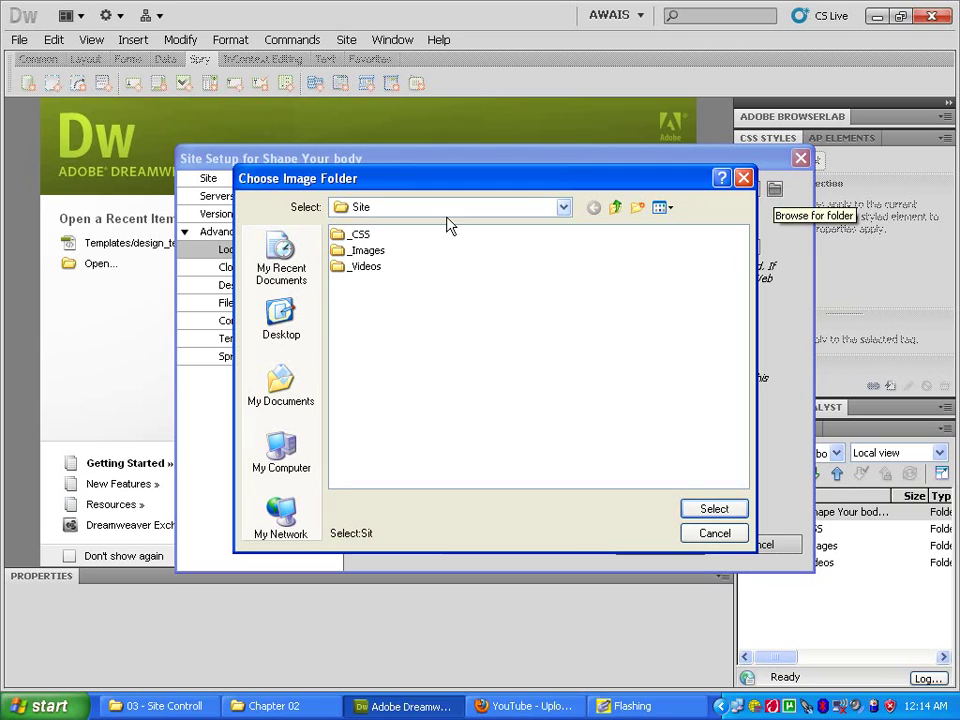
double_click(368, 254)
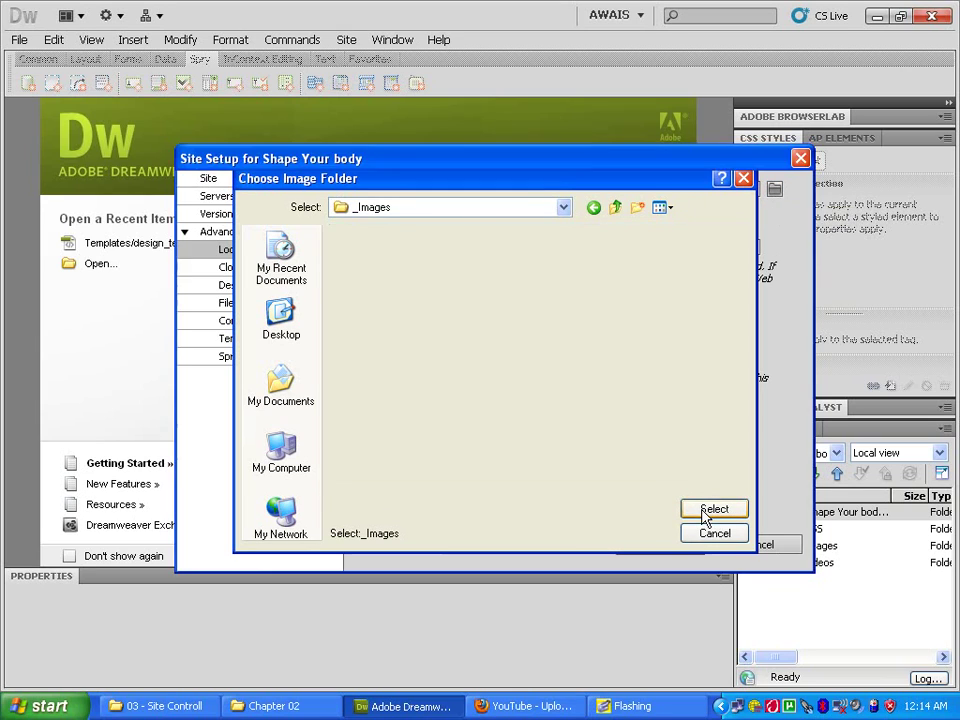
click(713, 510)
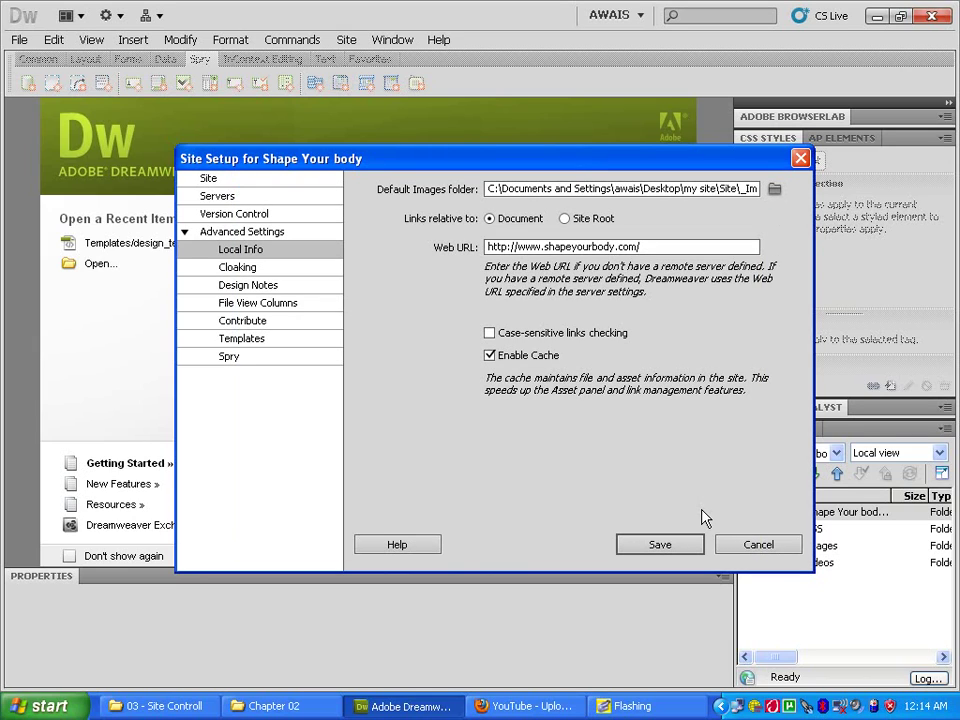
Turn on cloaking of files by extension and add .docx to the .fla and .psd extensions.
click(249, 270)
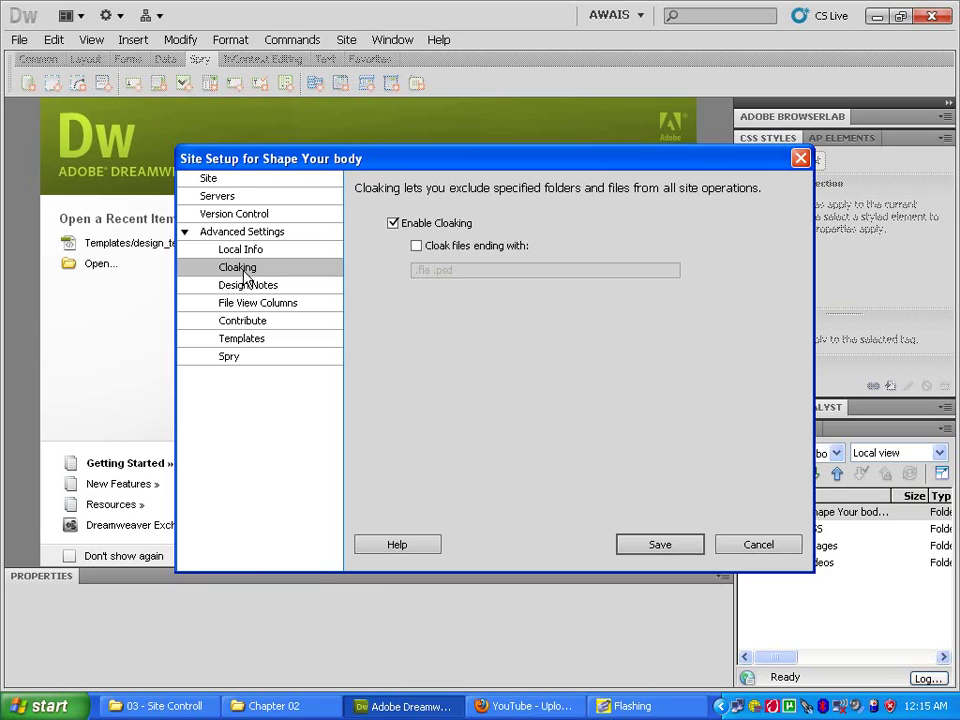
click(420, 252)
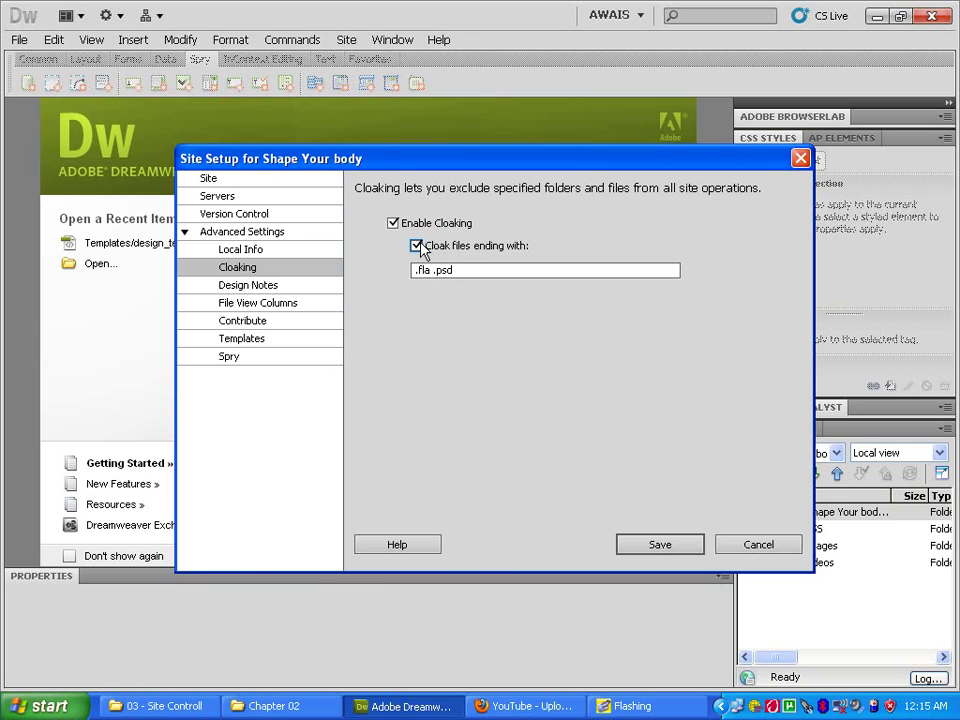
click(418, 246)
click(418, 246)
click(418, 246)
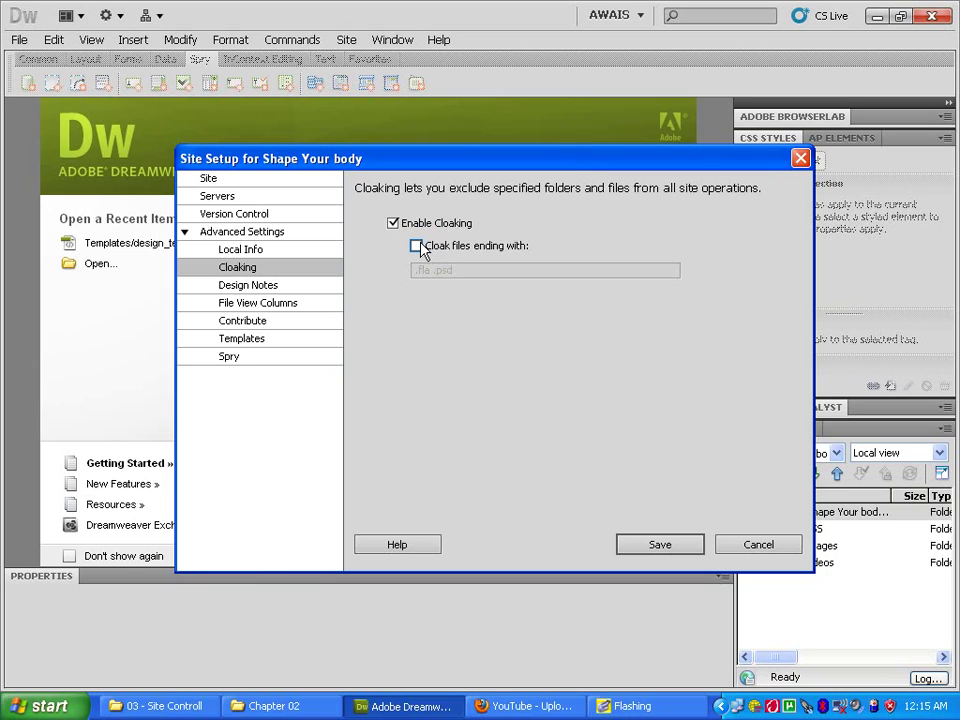
click(416, 246)
click(458, 269)
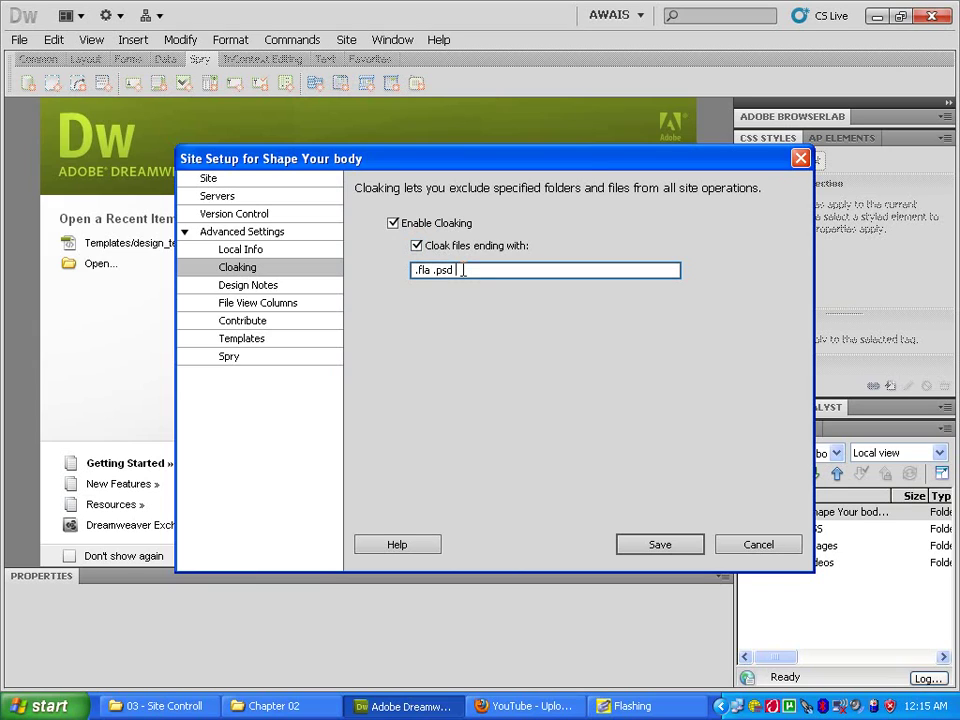
text(.c)
text(ocx)
Turn off cloaking of files by extension while leaving general cloaking enabled.
click(416, 247)
click(416, 247)
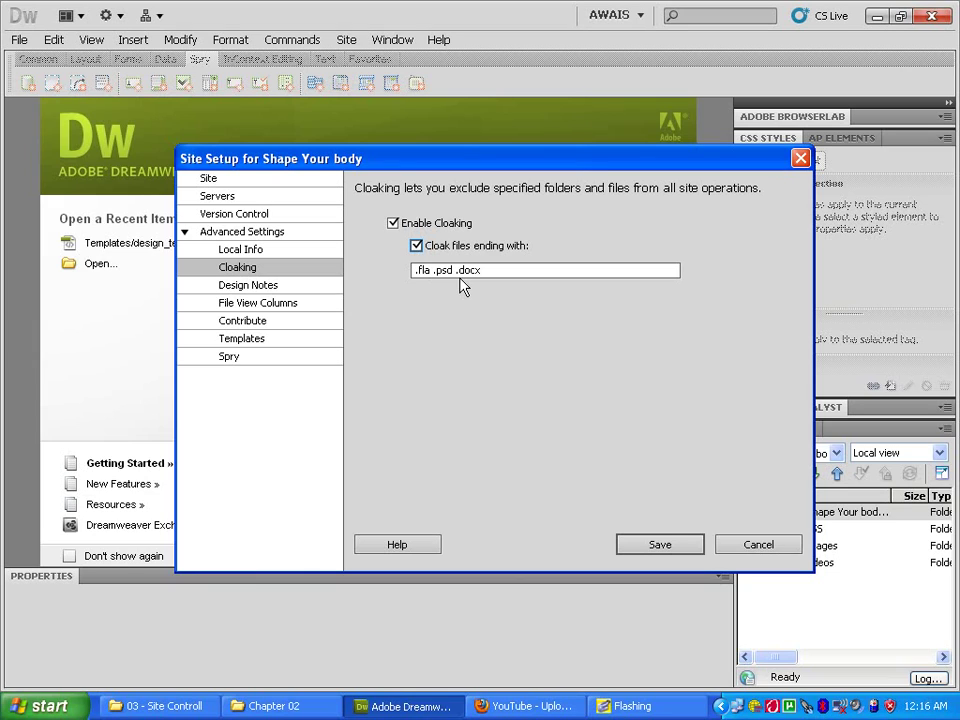
click(417, 248)
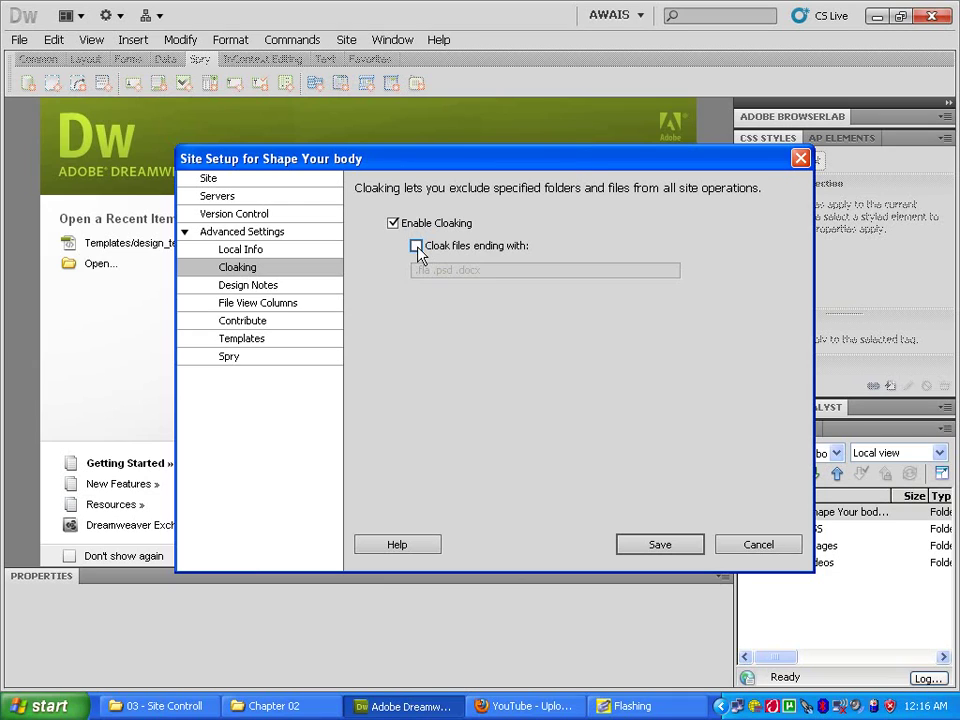
Create a folder named _Assets in the local site folder and set it as the Spry asset folder.
click(258, 364)
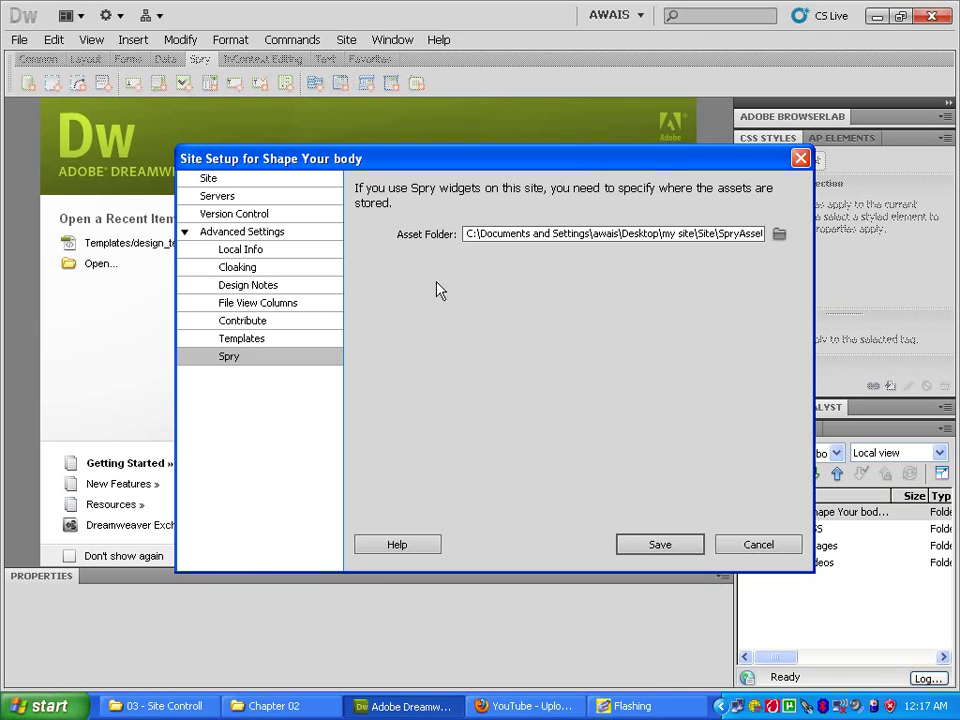
click(780, 234)
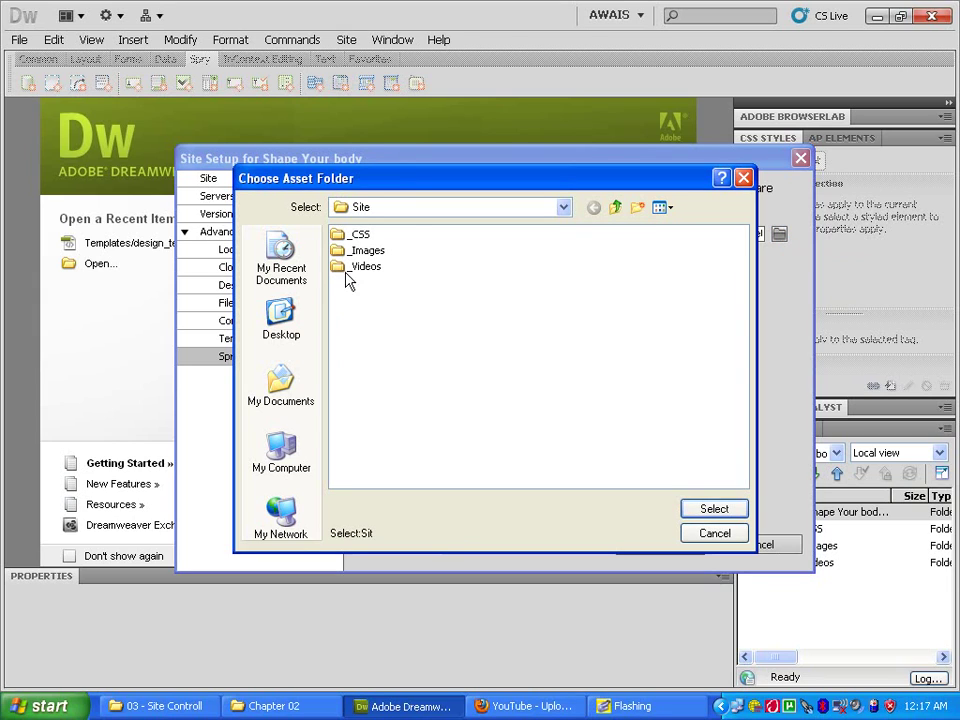
click(636, 209)
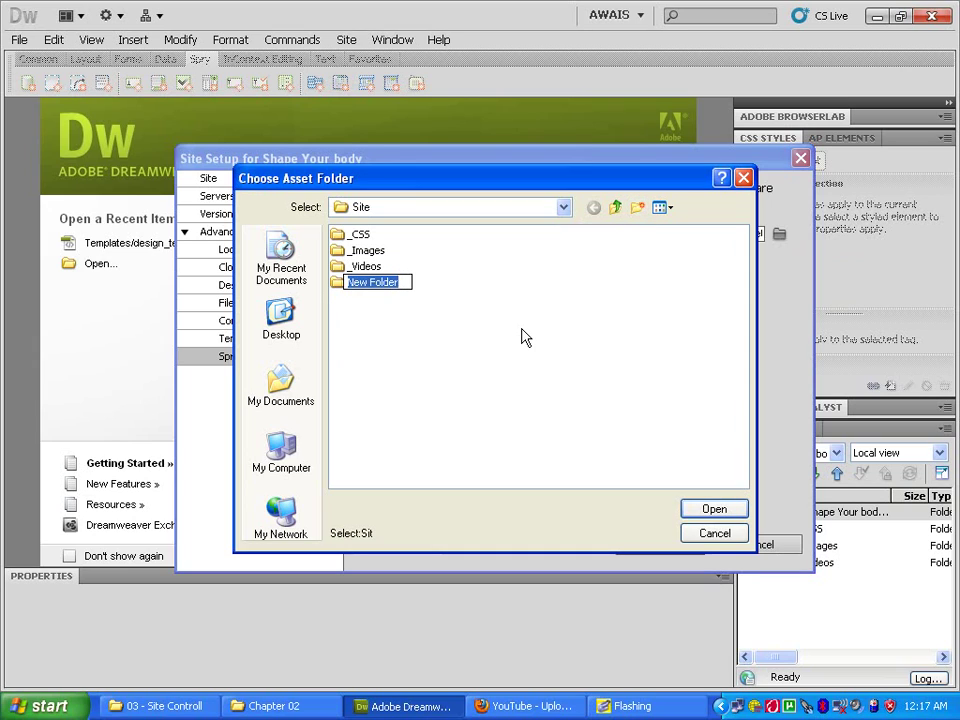
text(_Ass)
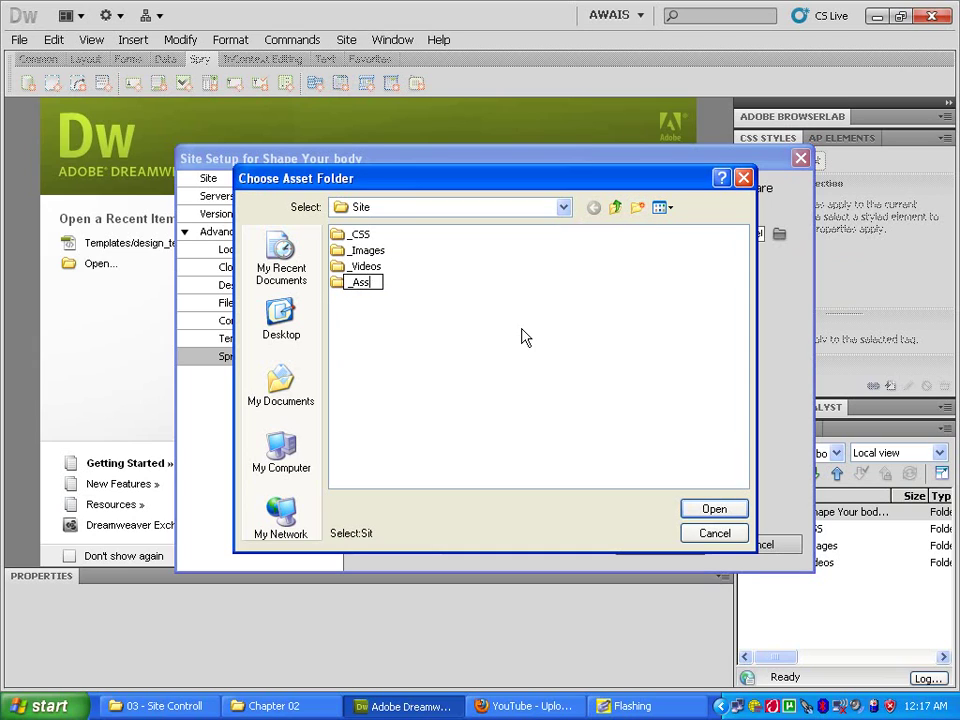
text(ets)
click(388, 303)
click(375, 286)
double_click(375, 286)
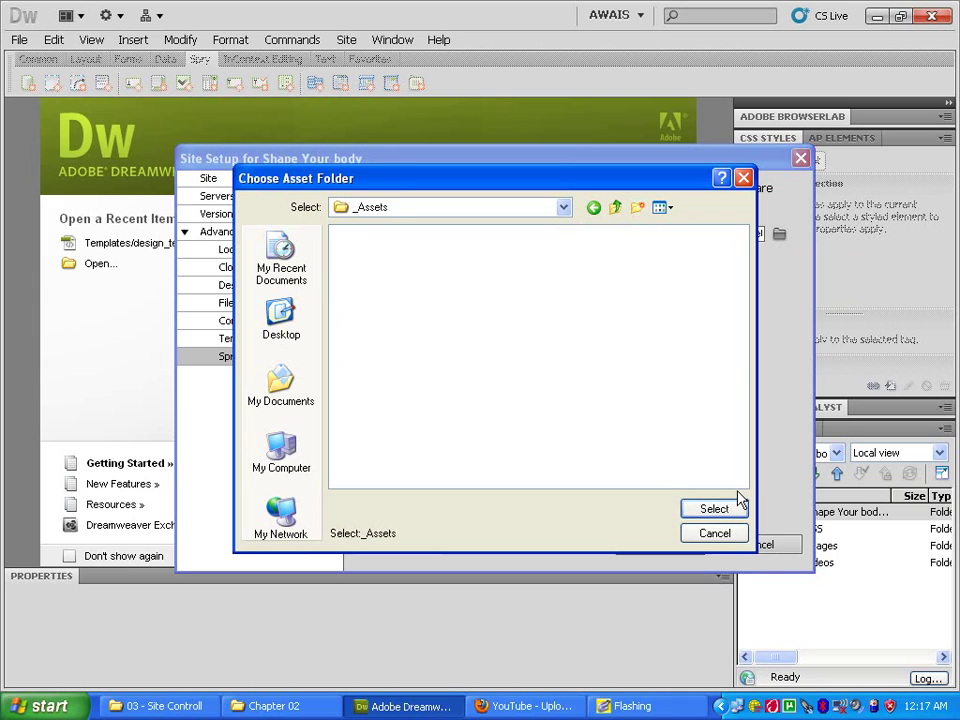
click(714, 510)
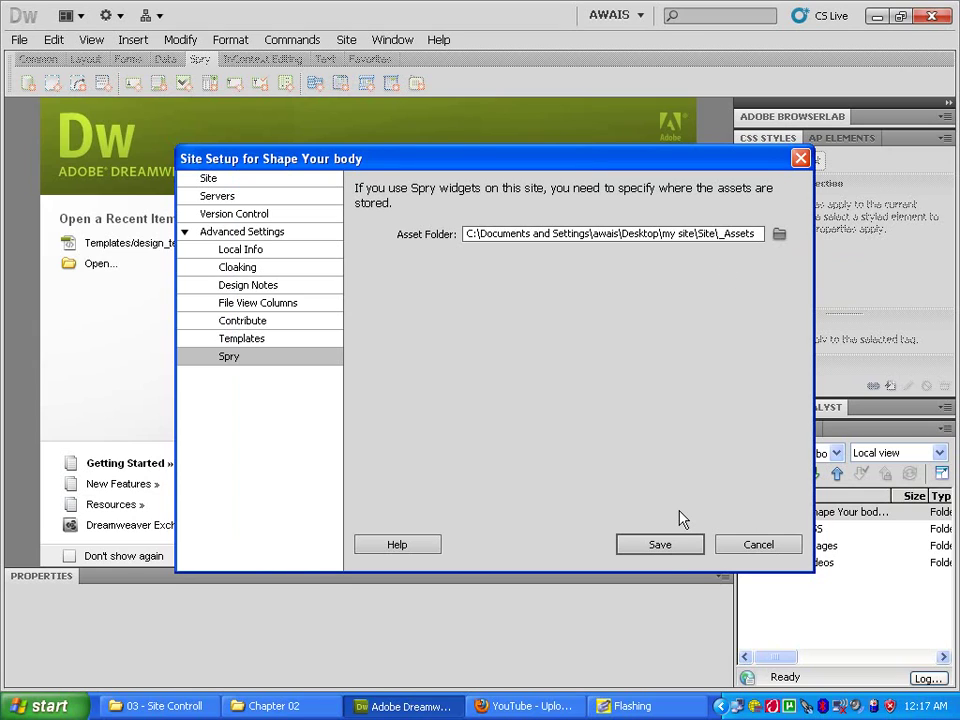
Save the site setup, accept recreating the site cache, and close the site manager.
click(664, 552)
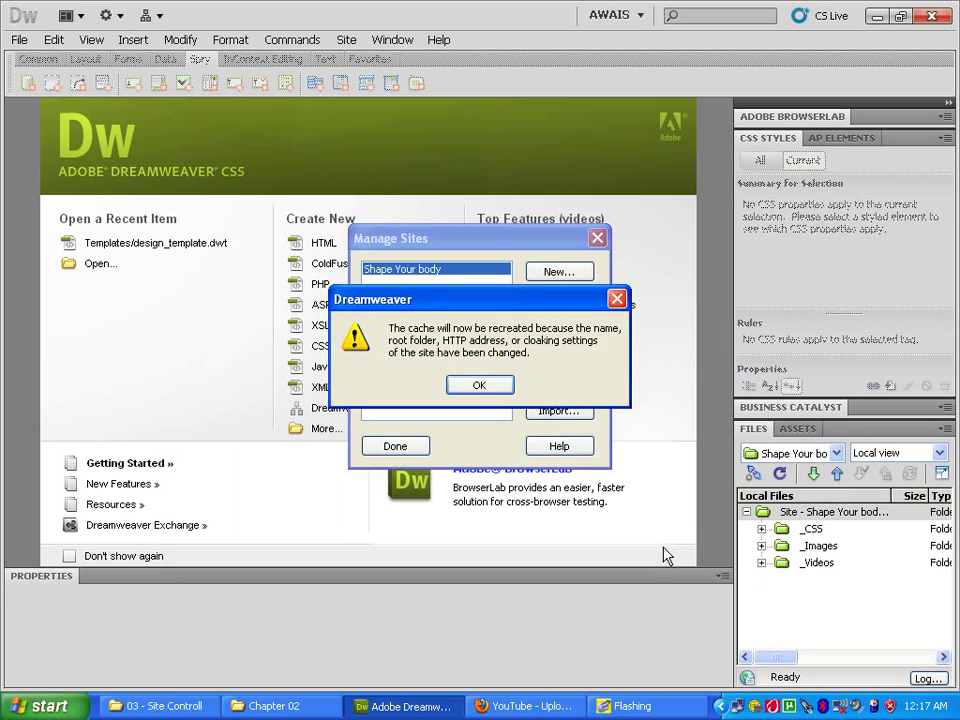
click(484, 390)
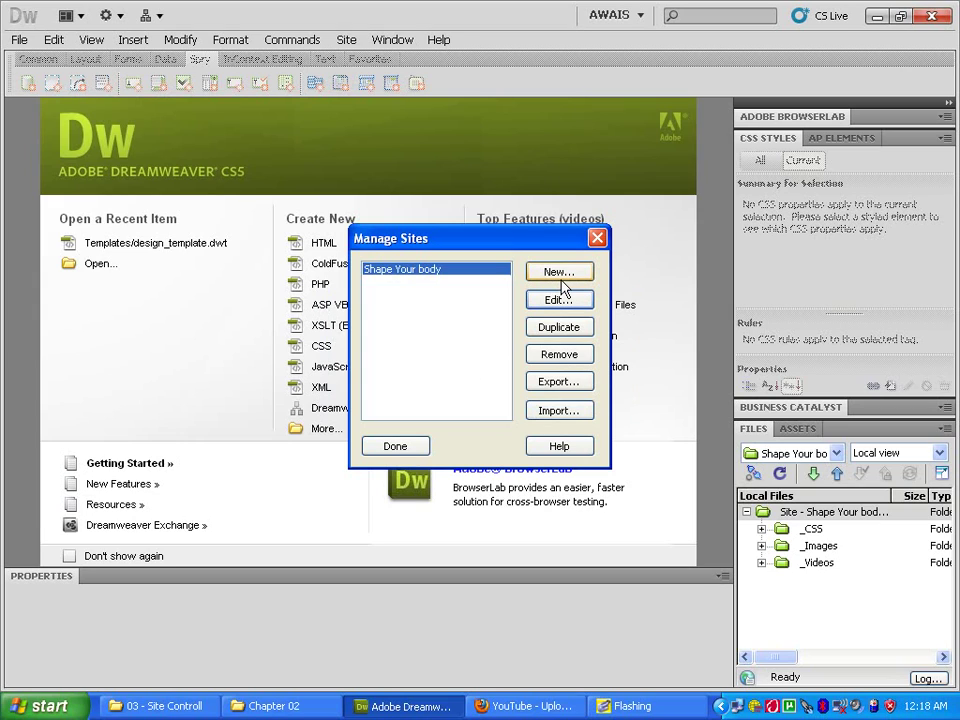
click(600, 240)
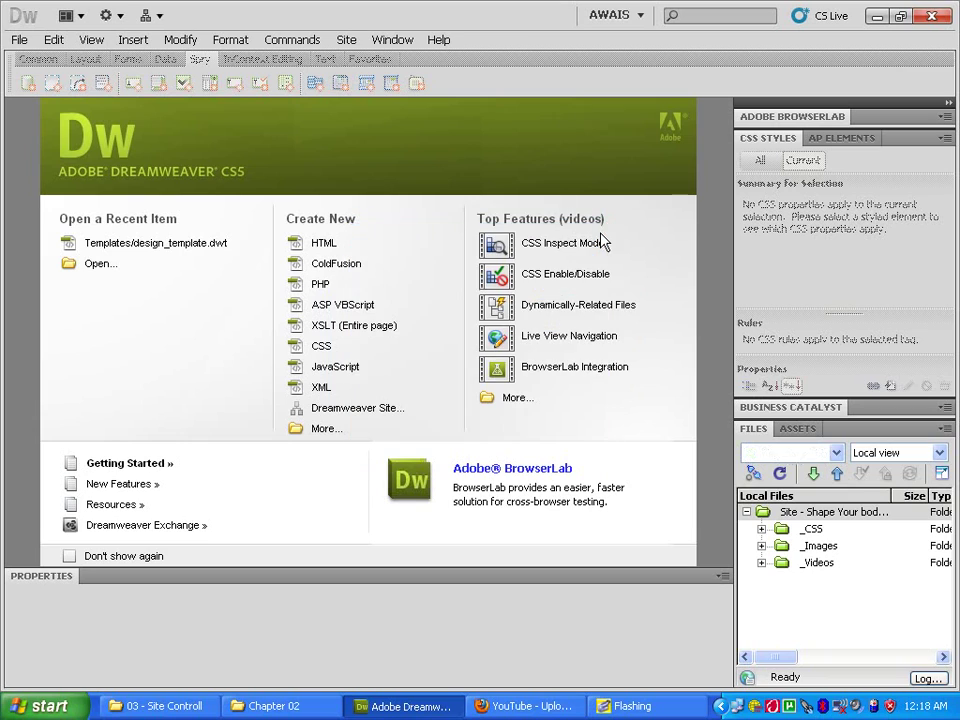